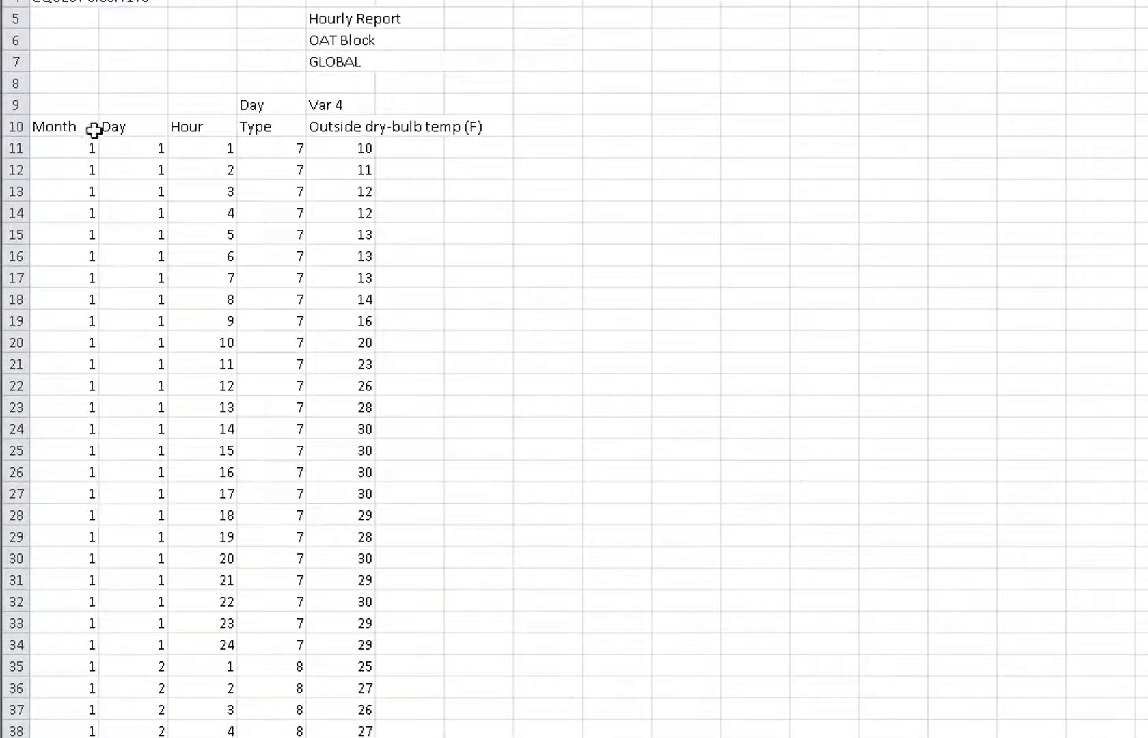
- Examine the Month, Day, Hour, Day Type and Outside dry-bulb temp (F) column headings of the hourly report
click(131, 128)
click(201, 128)
click(271, 129)
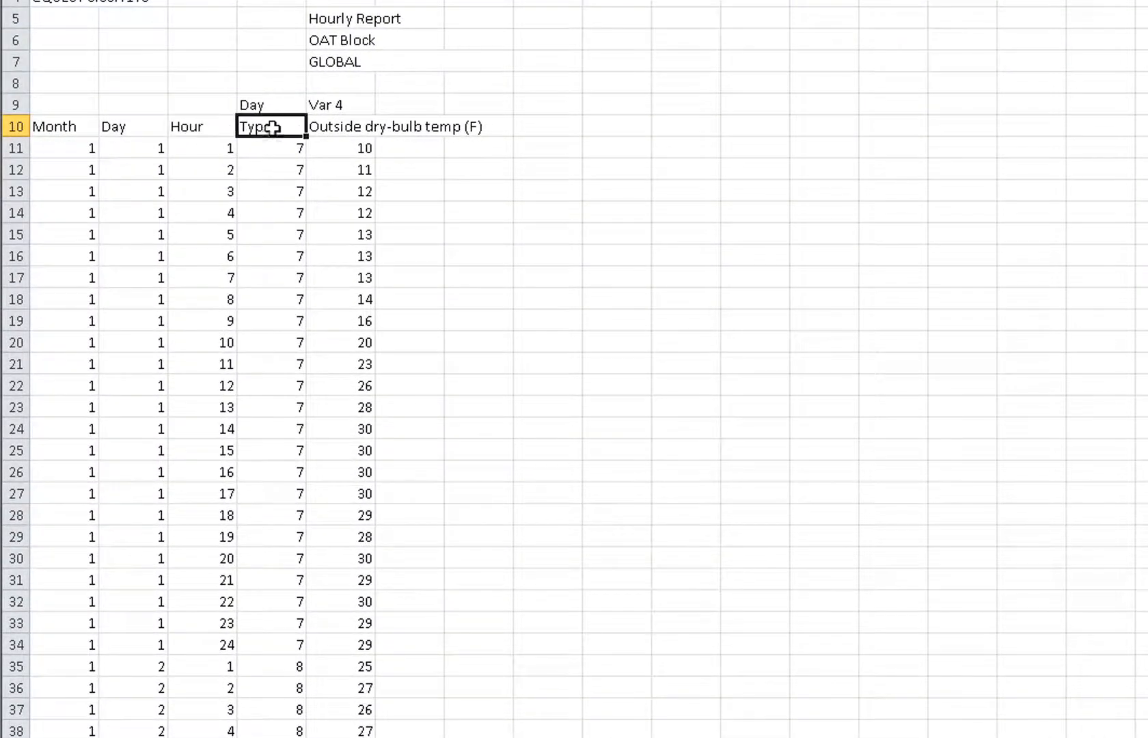
drag(338, 127, 380, 129)
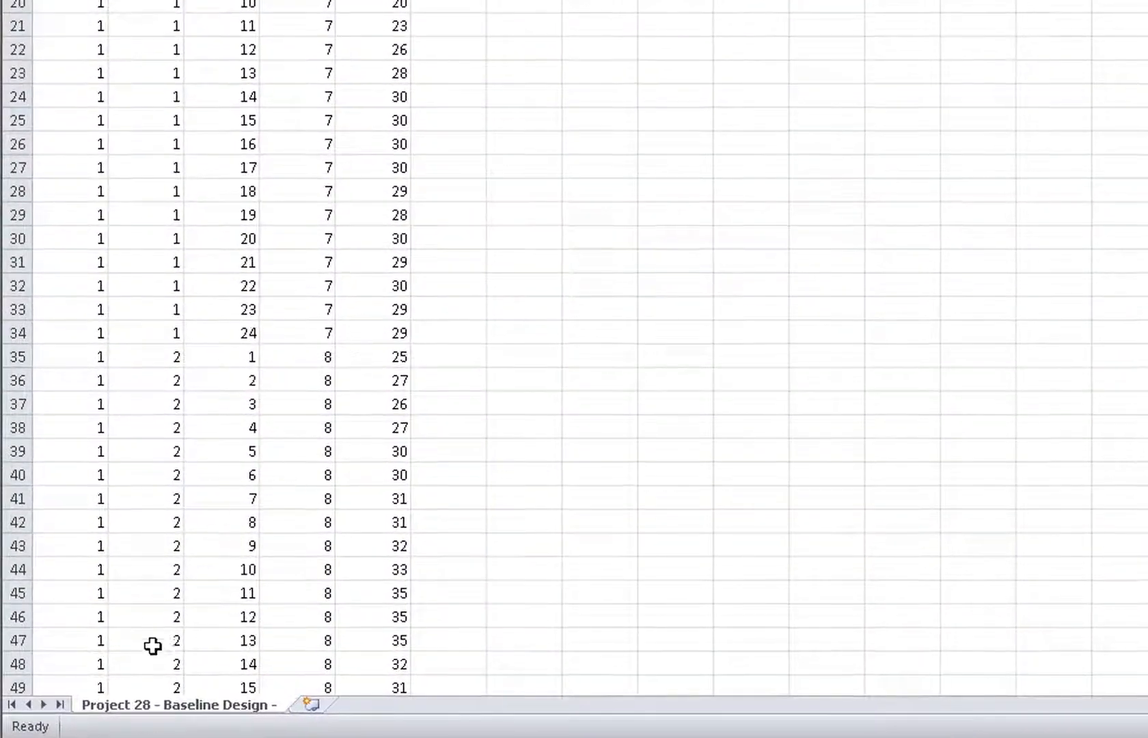
- Create a copy of the Project 28 - Baseline Design sheet at the end of the same workbook
right_click(258, 708)
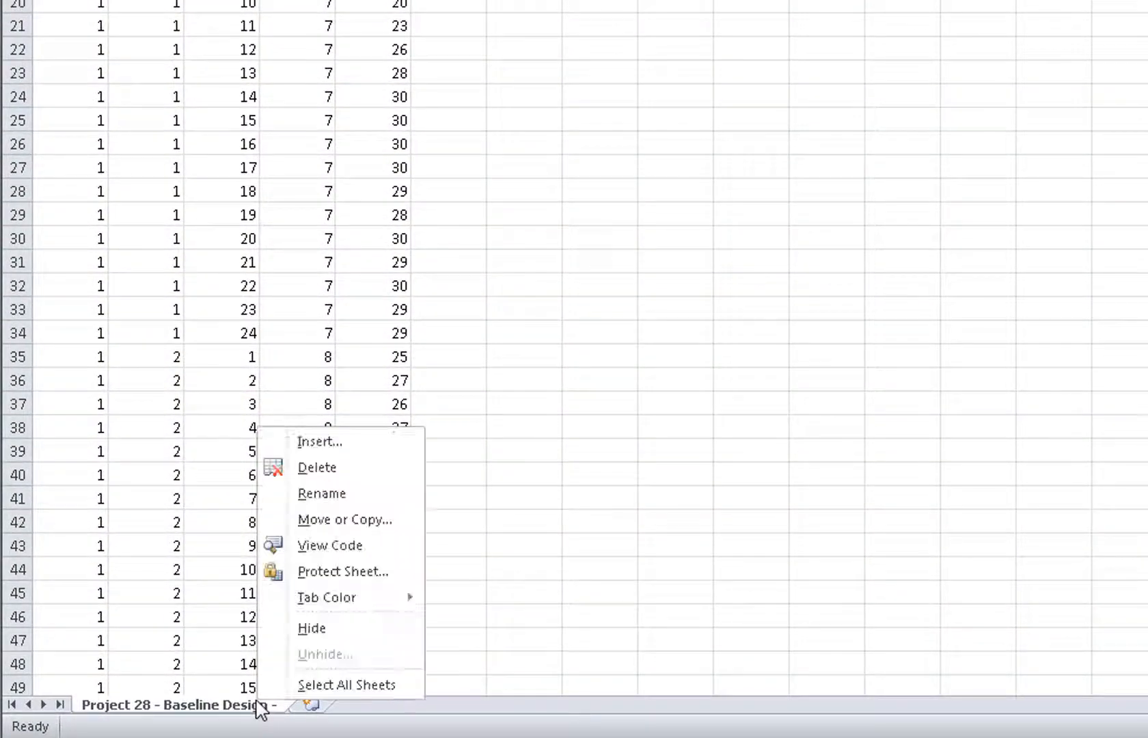
click(387, 533)
click(266, 613)
click(530, 437)
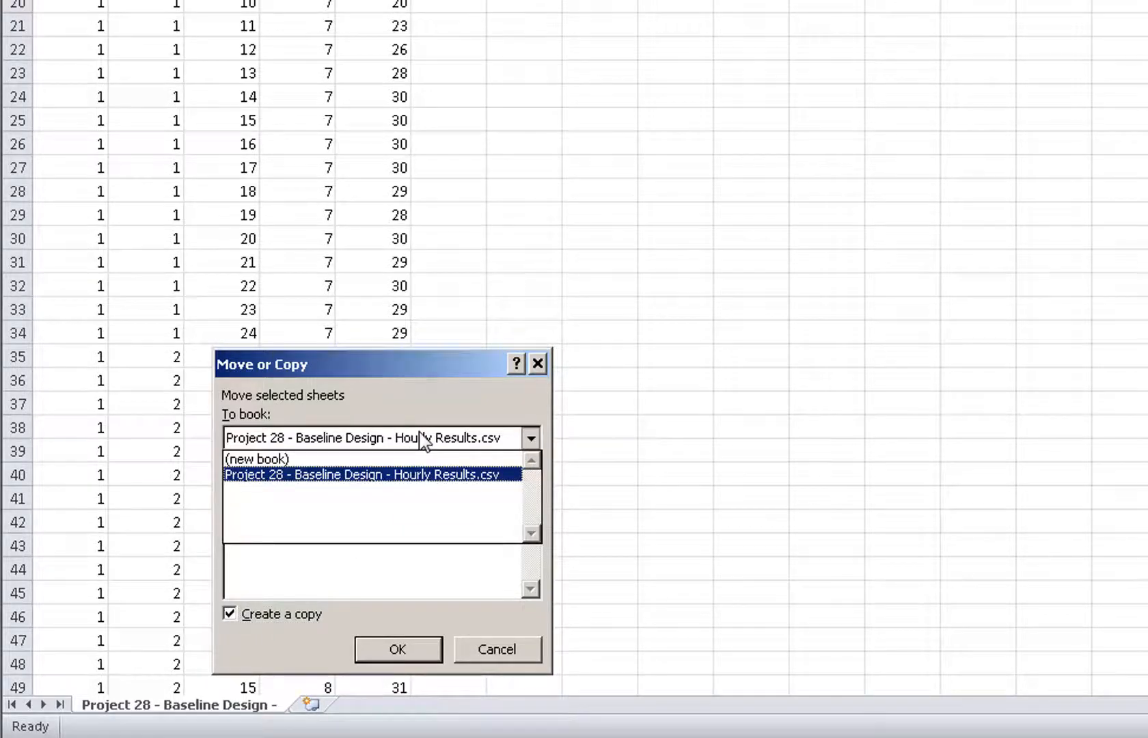
click(454, 436)
click(287, 500)
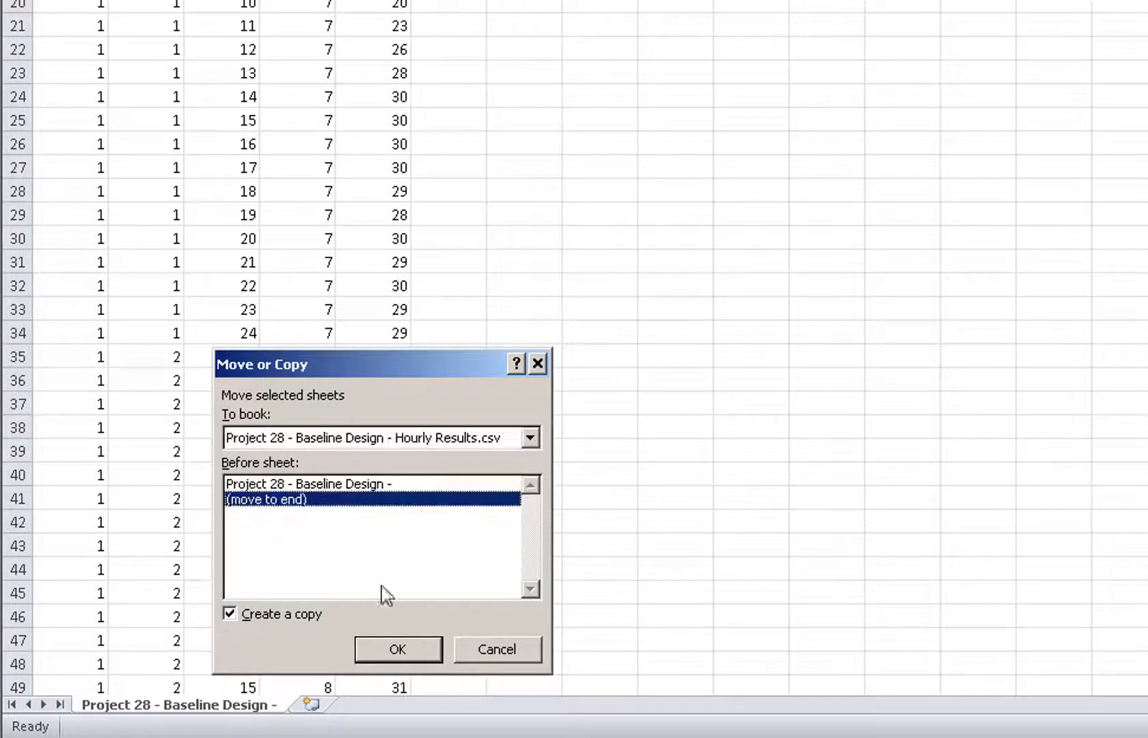
click(416, 649)
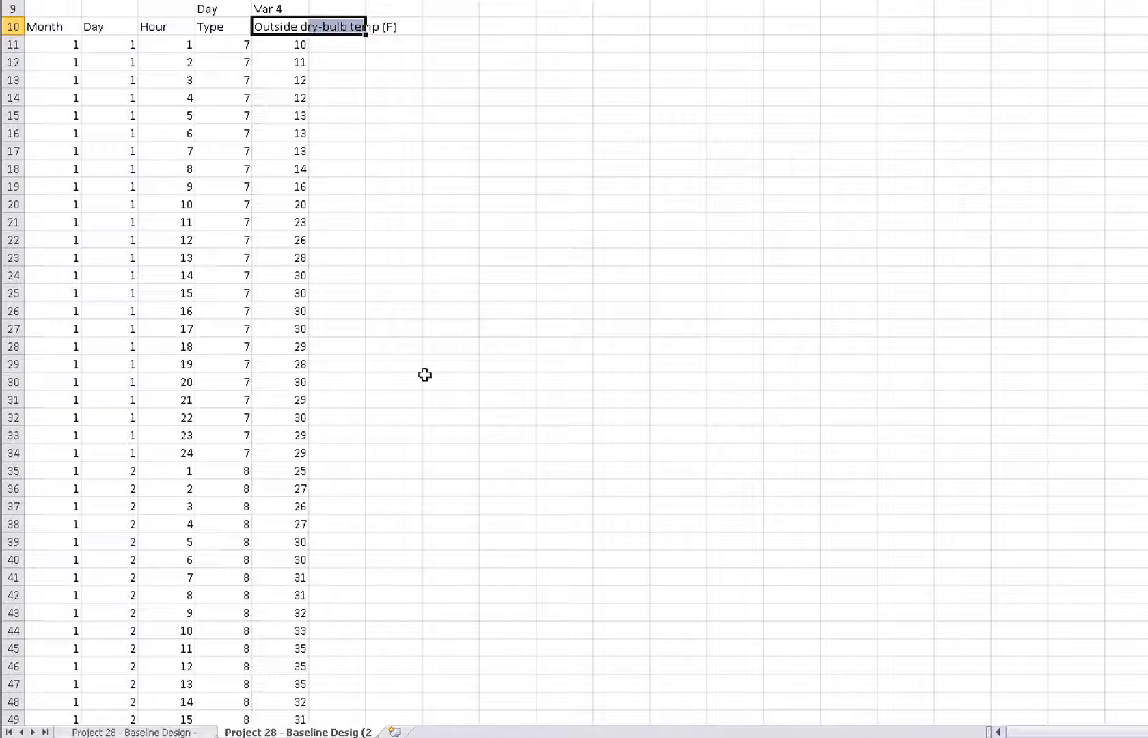
- Try deleting the hourly rows from June 15 through August 31 in the copied sheet, and undo the deletion
scroll(574, 369, down, 20)
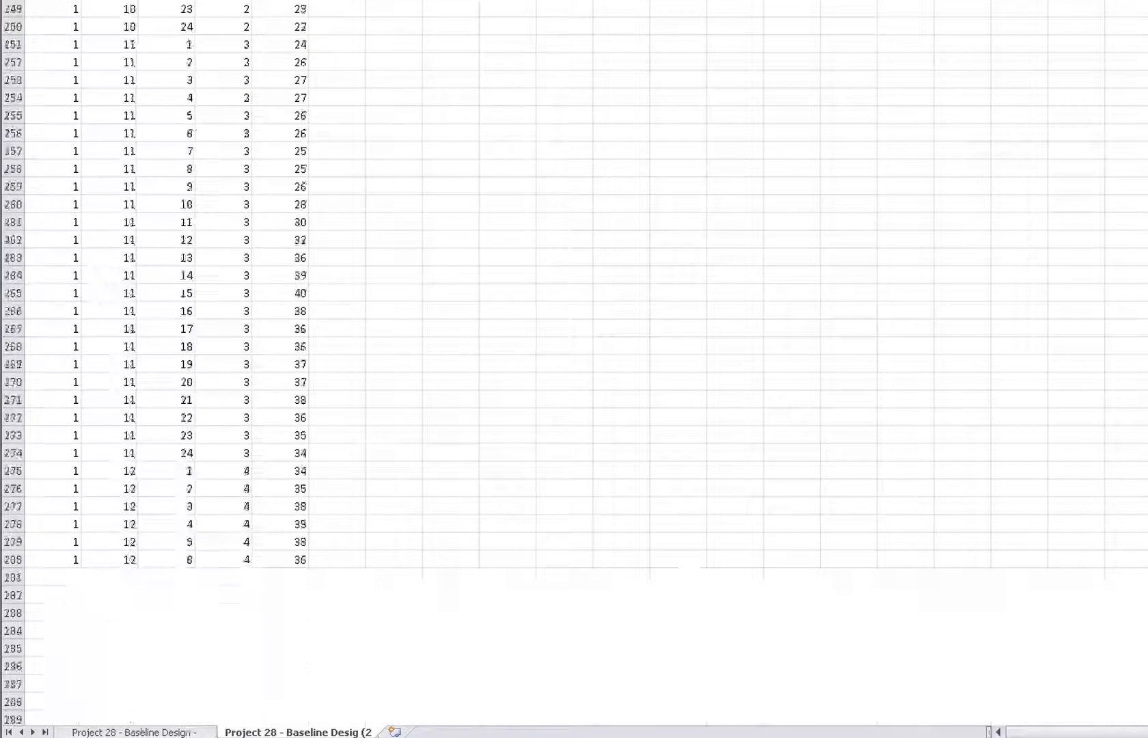
scroll(574, 369, down, 20)
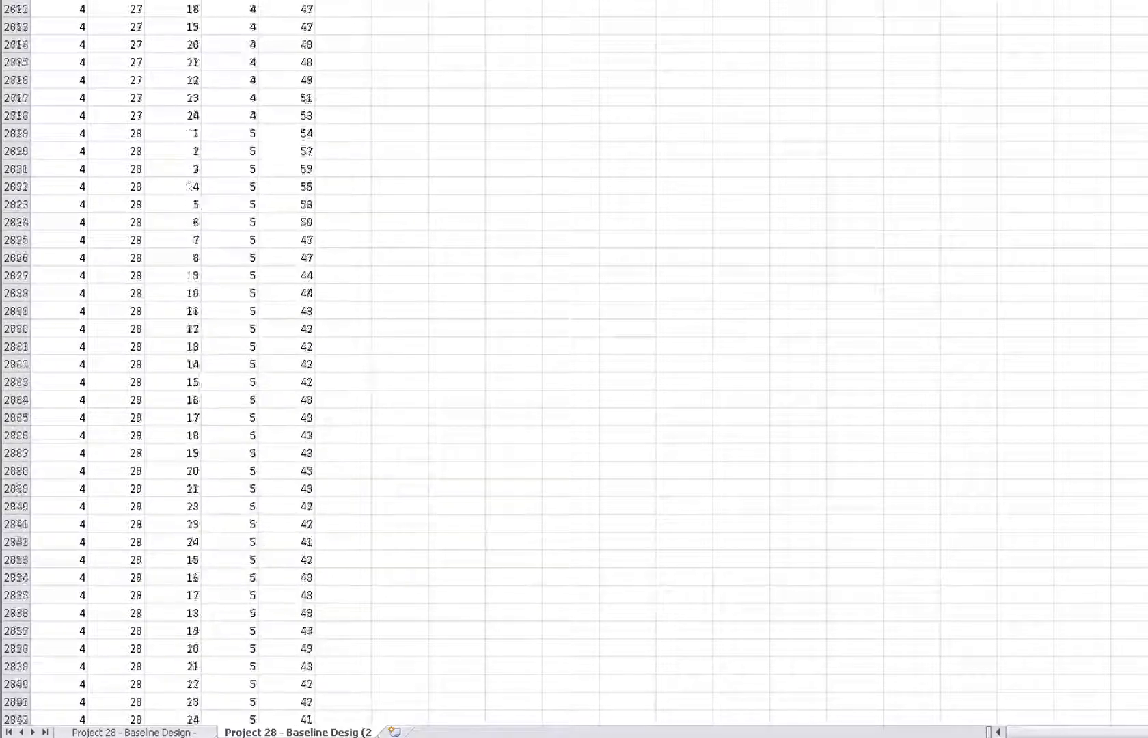
scroll(574, 369, down, 20)
scroll(574, 369, down, 20)
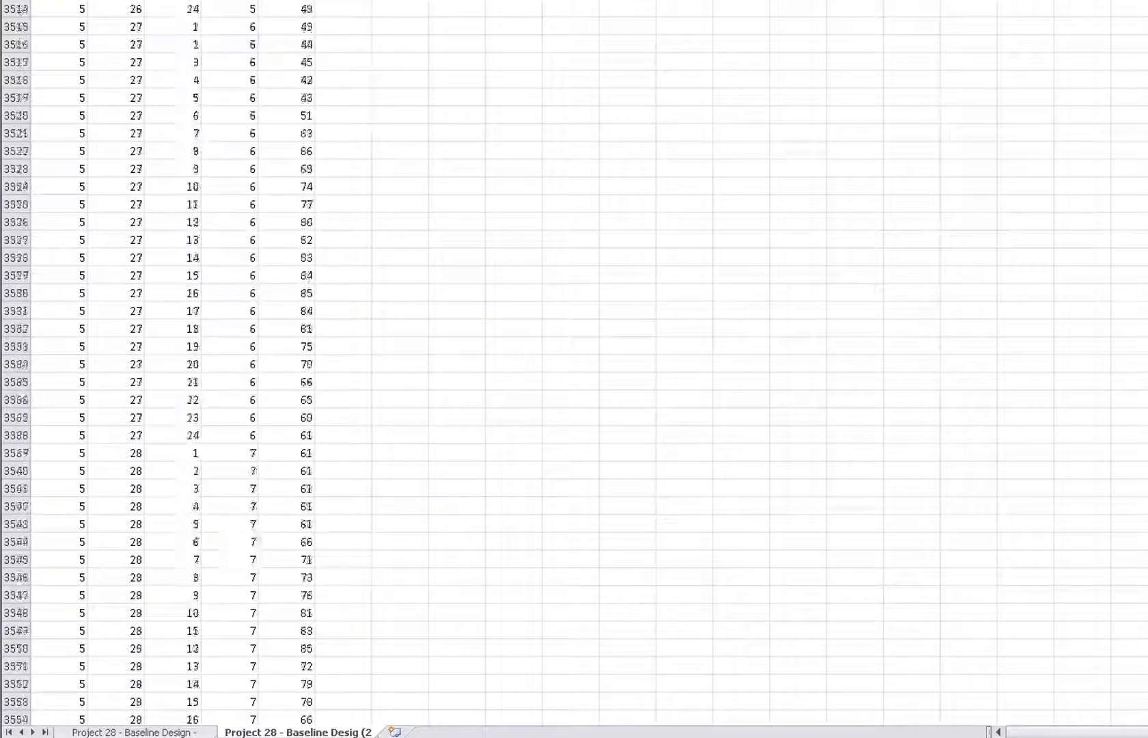
scroll(533, 531, down, 6)
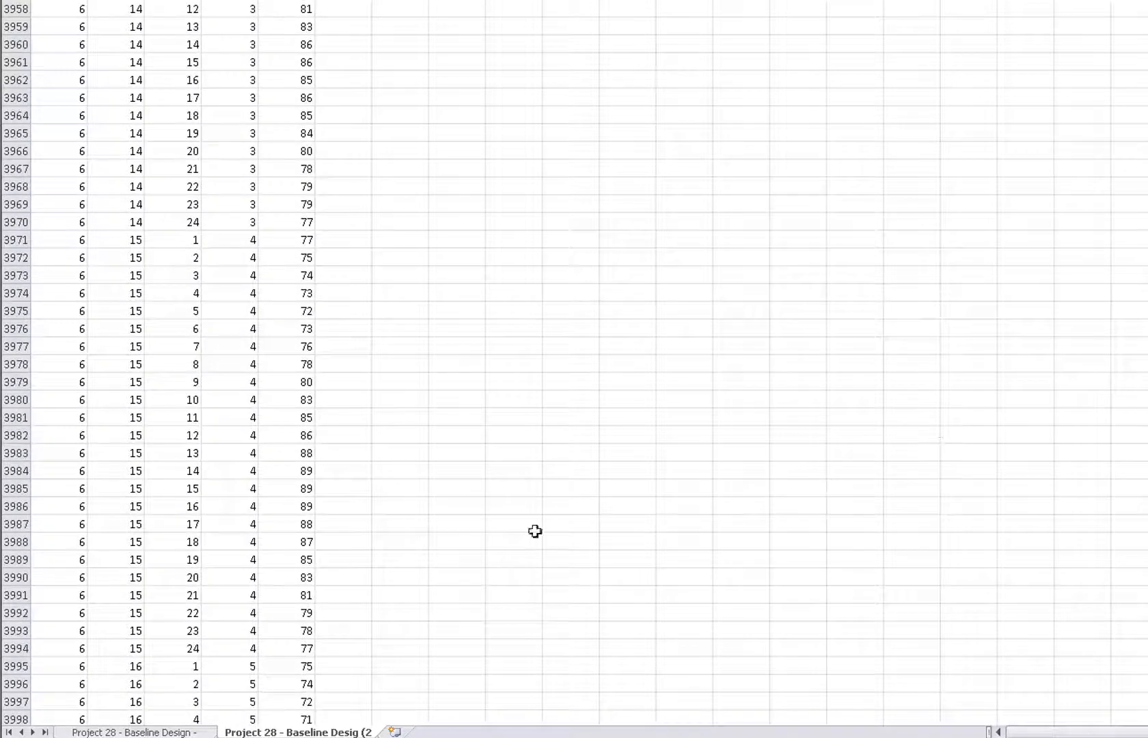
drag(15, 240, 115, 2)
right_click(183, 1)
click(235, 102)
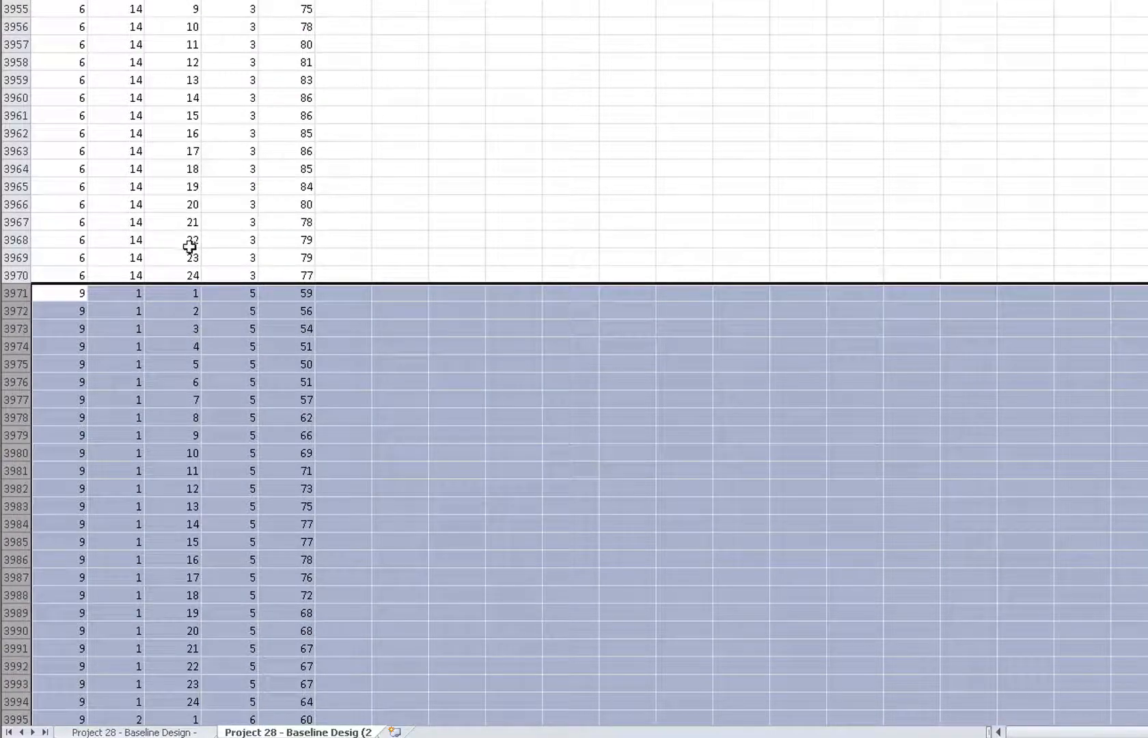
key(ctrl+z)
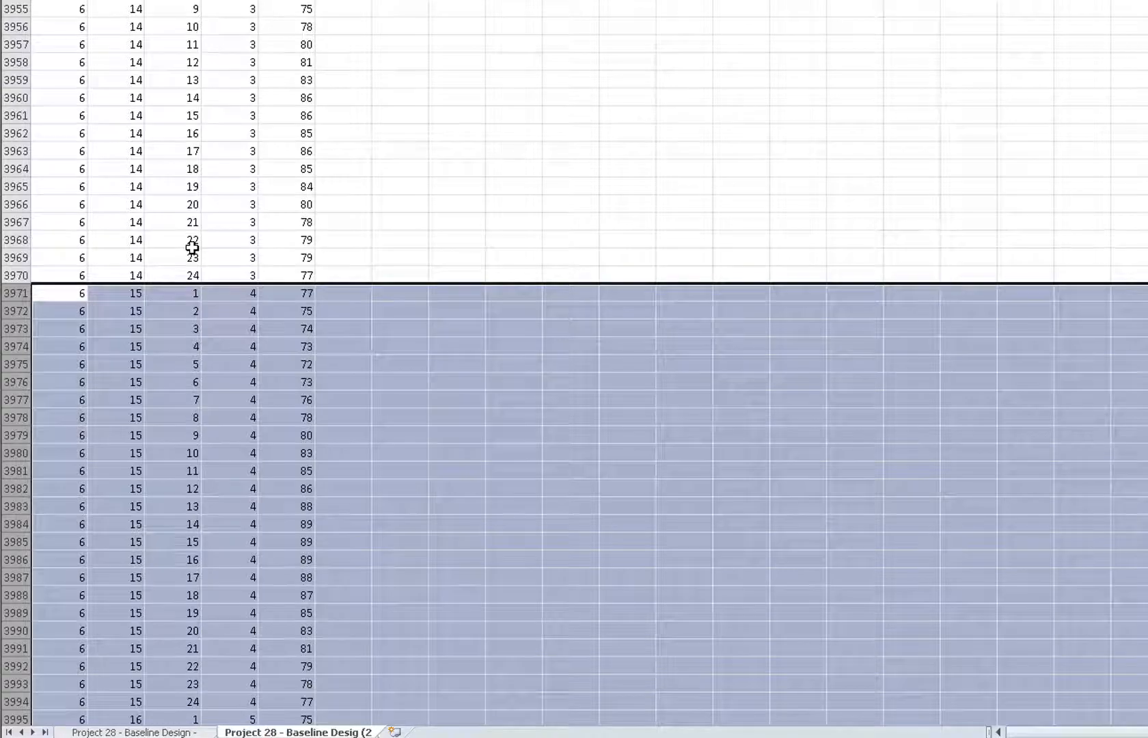
- Delete the Day Type, Month and Day columns from the copied sheet, keeping only Hour and Outside dry-bulb temp (F)
drag(1147, 252, 1147, 0)
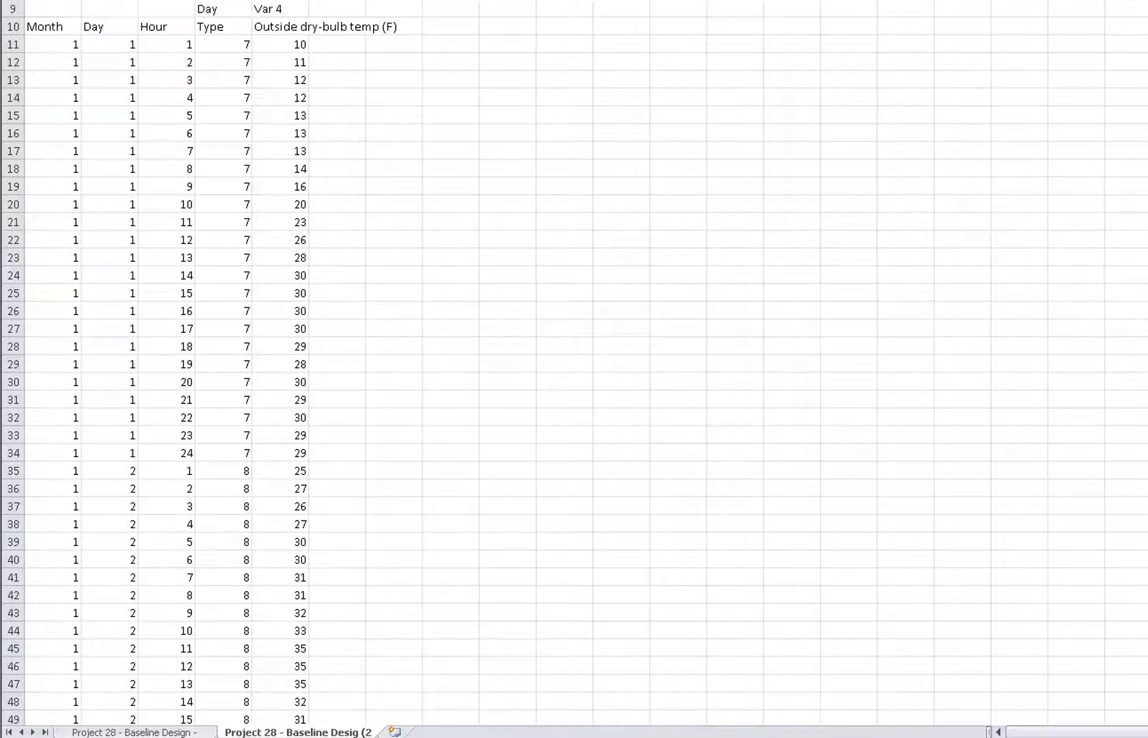
click(224, 0)
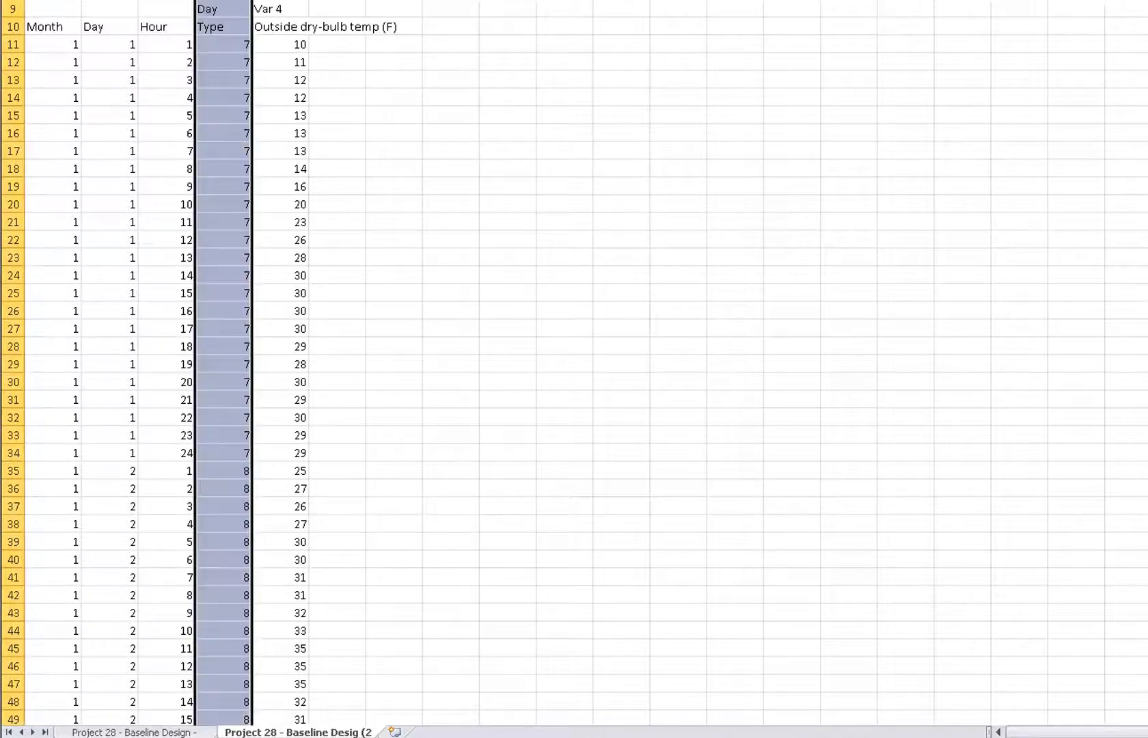
right_click(238, 0)
click(318, 0)
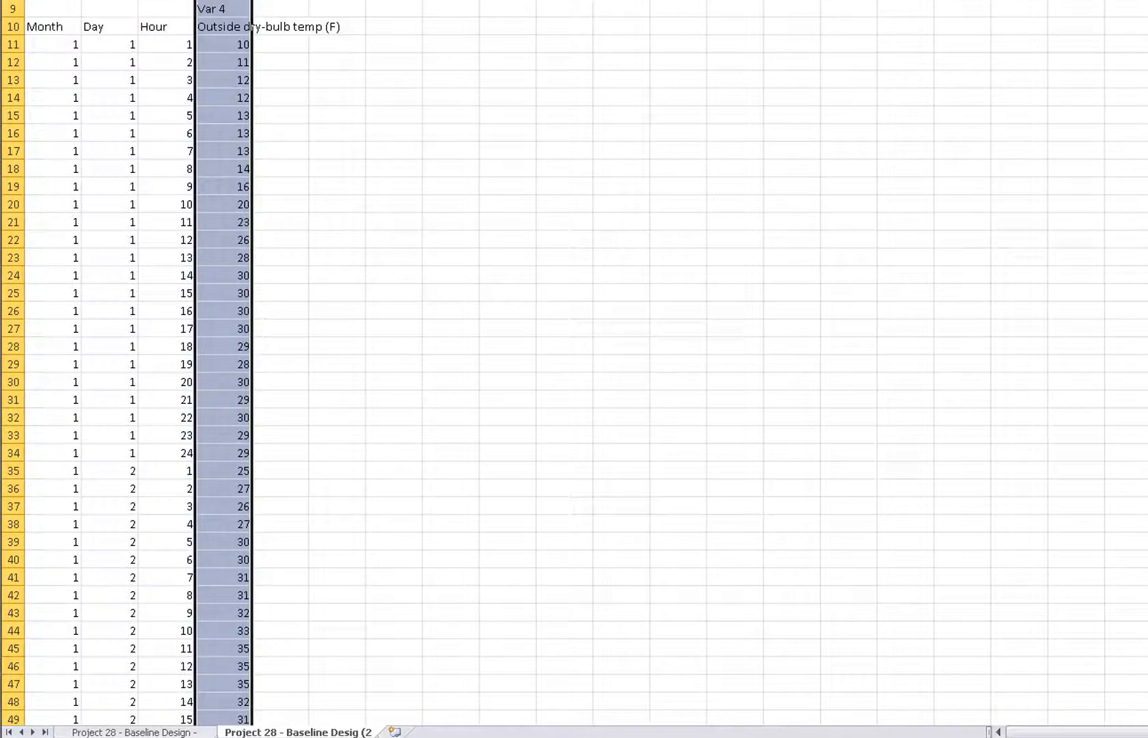
drag(109, 0, 53, 0)
right_click(82, 0)
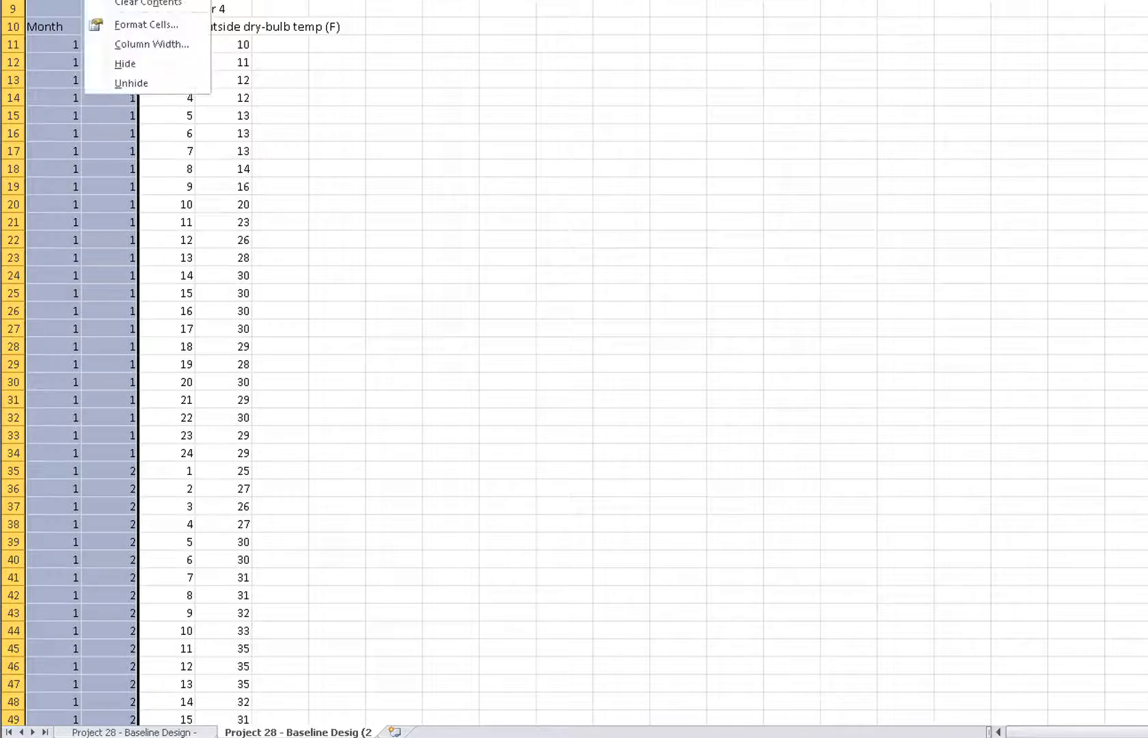
click(137, 0)
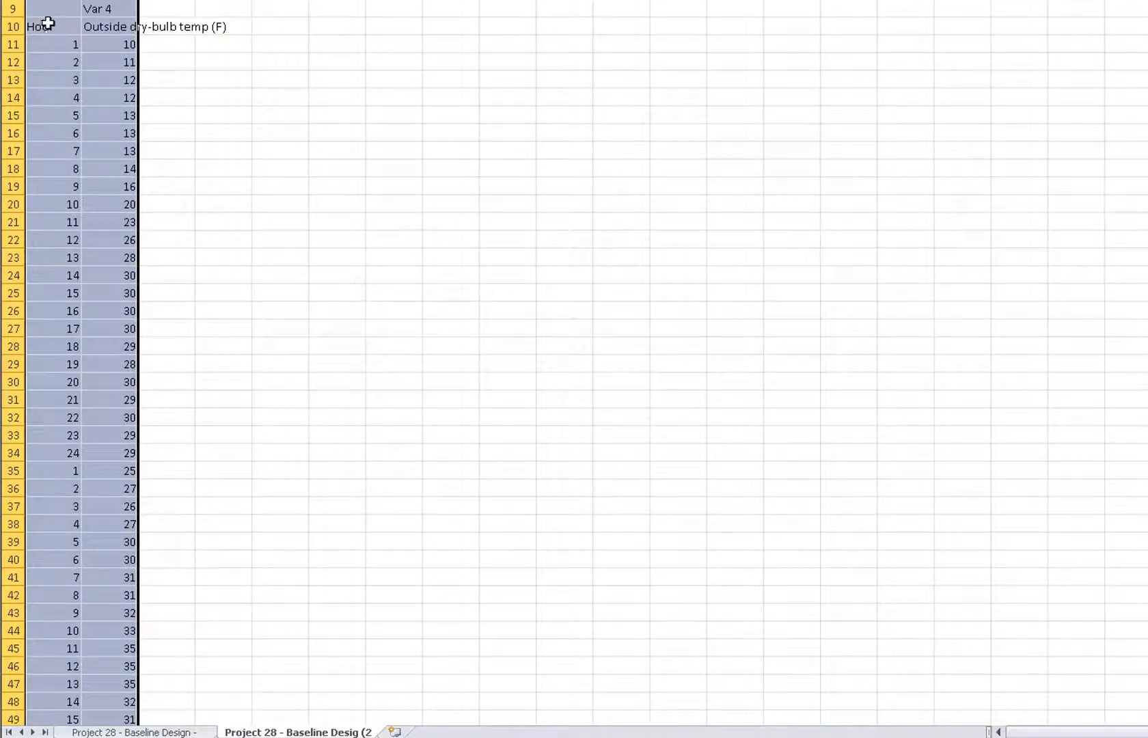
- Create a PivotTable on a new worksheet from the Hour and Outside dry-bulb temp (F) data, range A10:B8770
drag(45, 23, 125, 19)
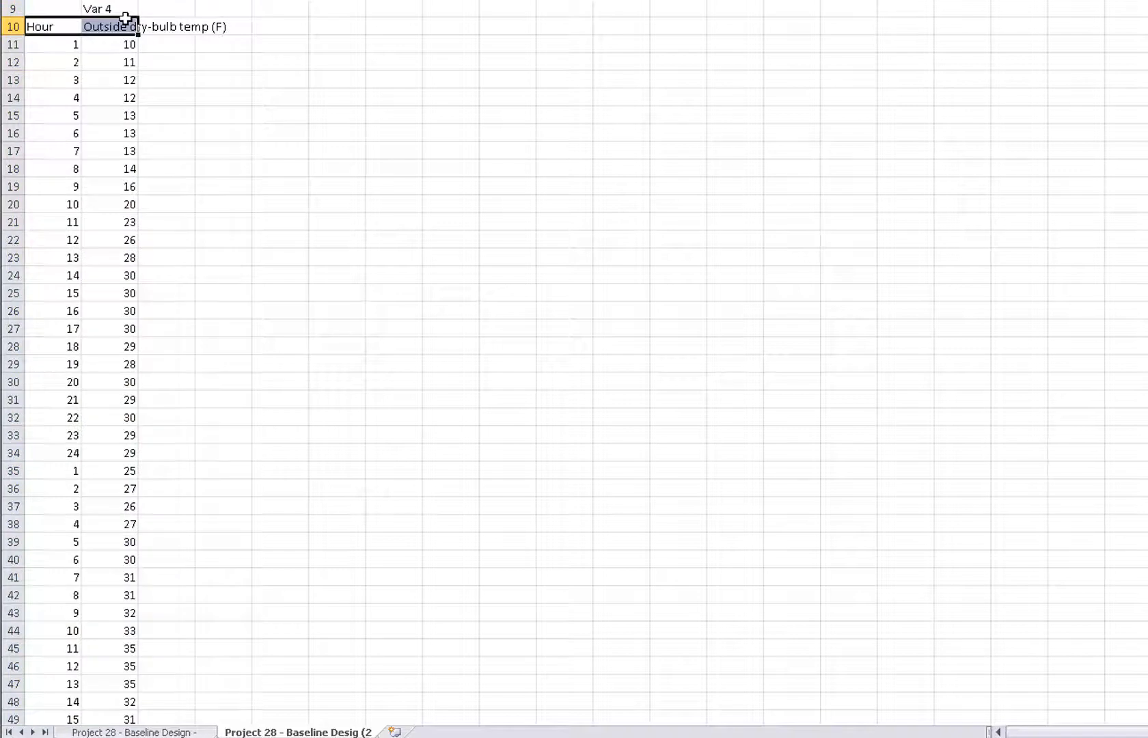
key(ctrl+shift+Down)
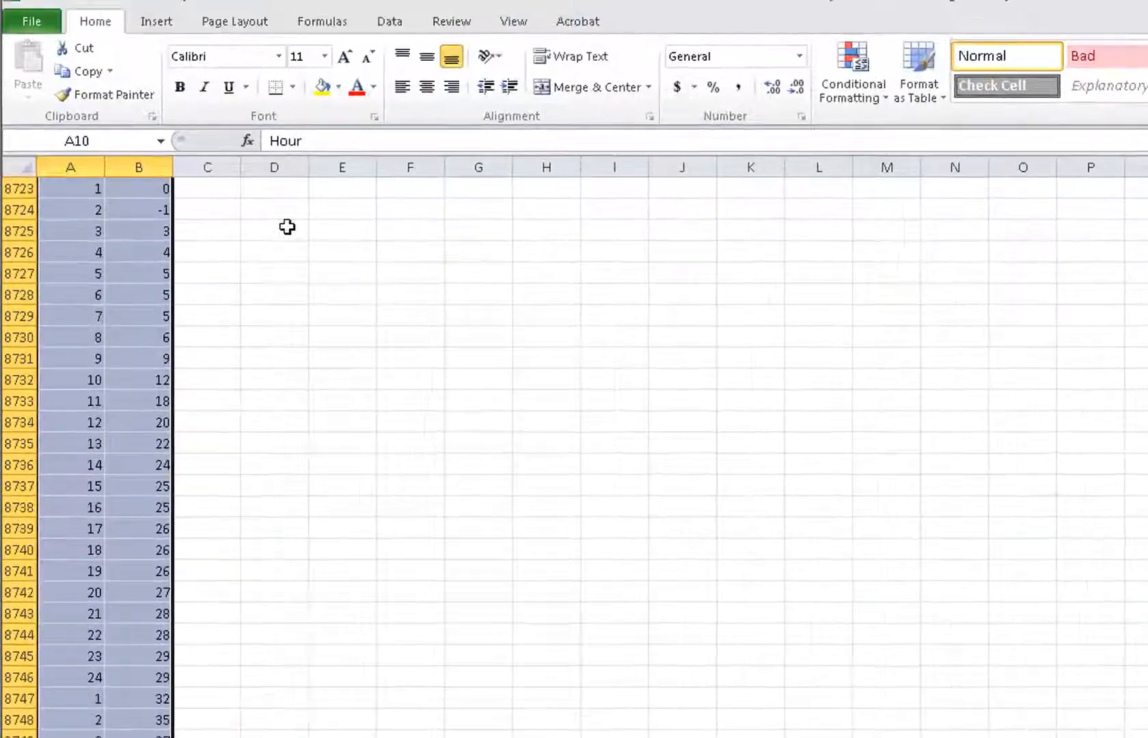
click(169, 21)
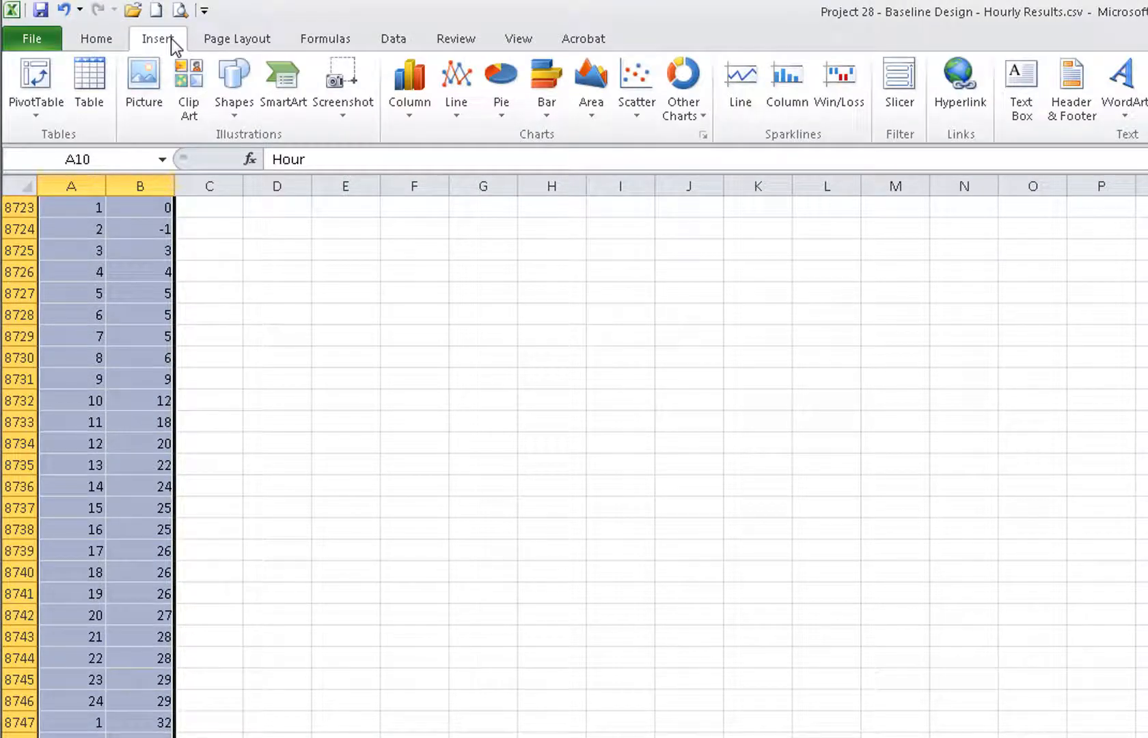
click(53, 77)
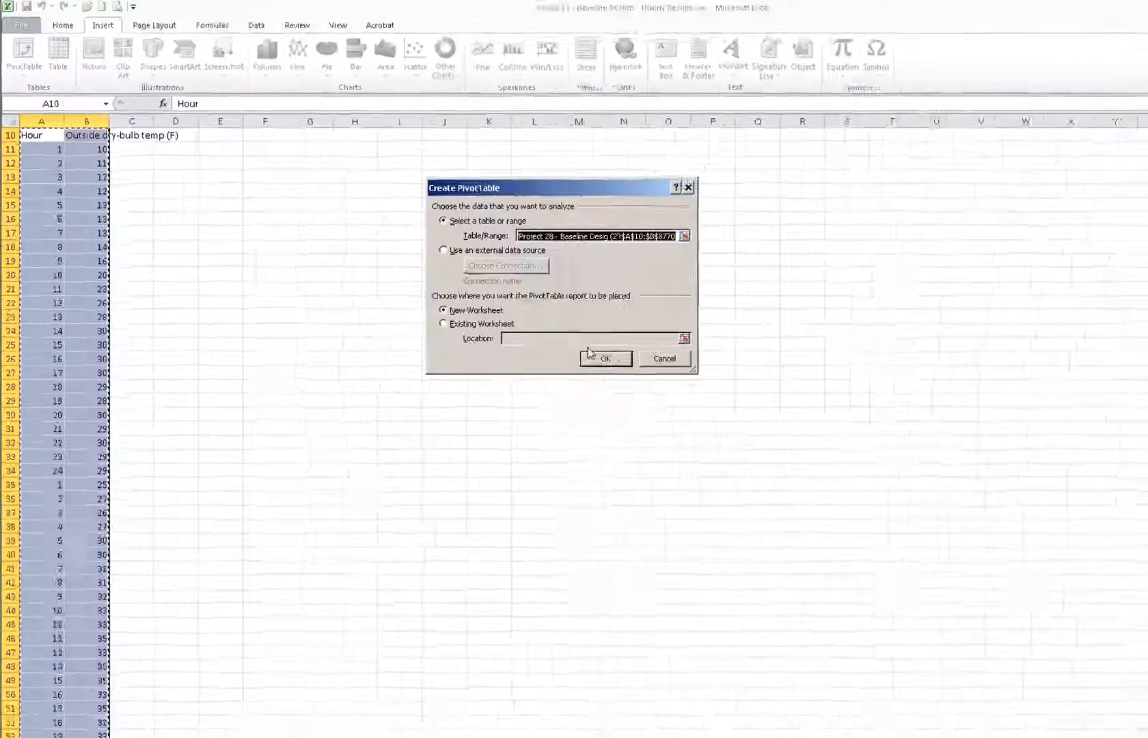
click(537, 317)
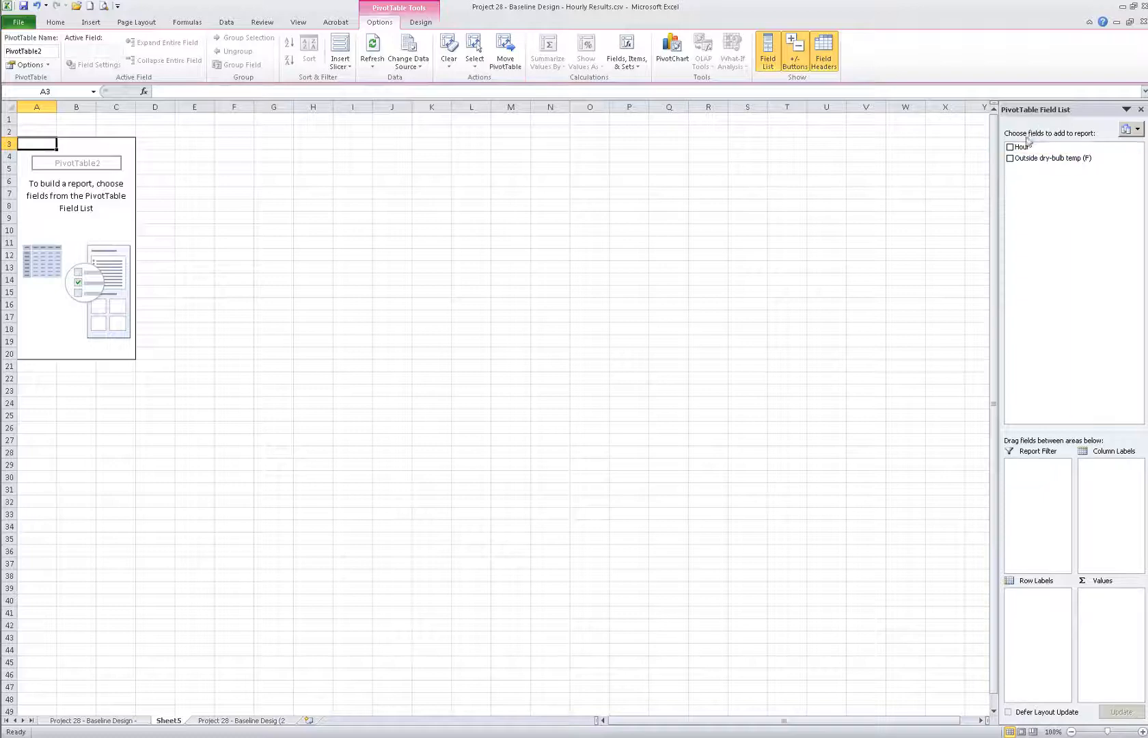
- Set Hour as the PivotTable's column labels and Outside dry-bulb temp (F) as its row labels, and review the temperature rows
drag(1024, 149, 1113, 492)
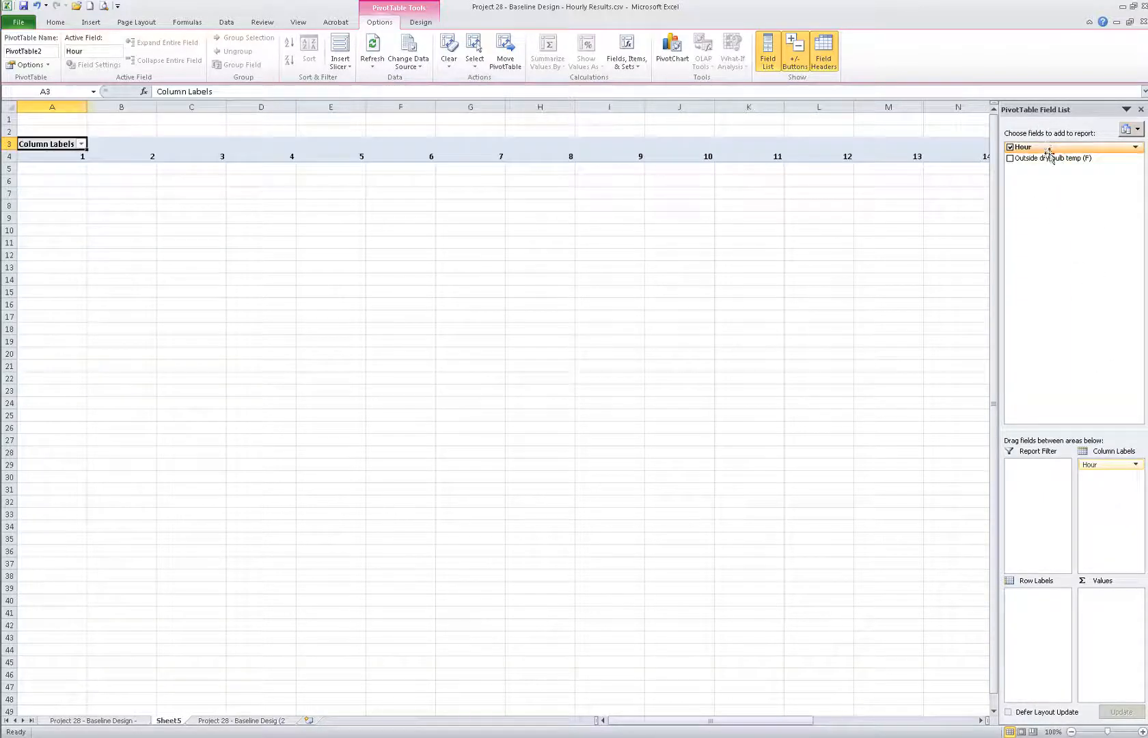
drag(1051, 164, 1033, 624)
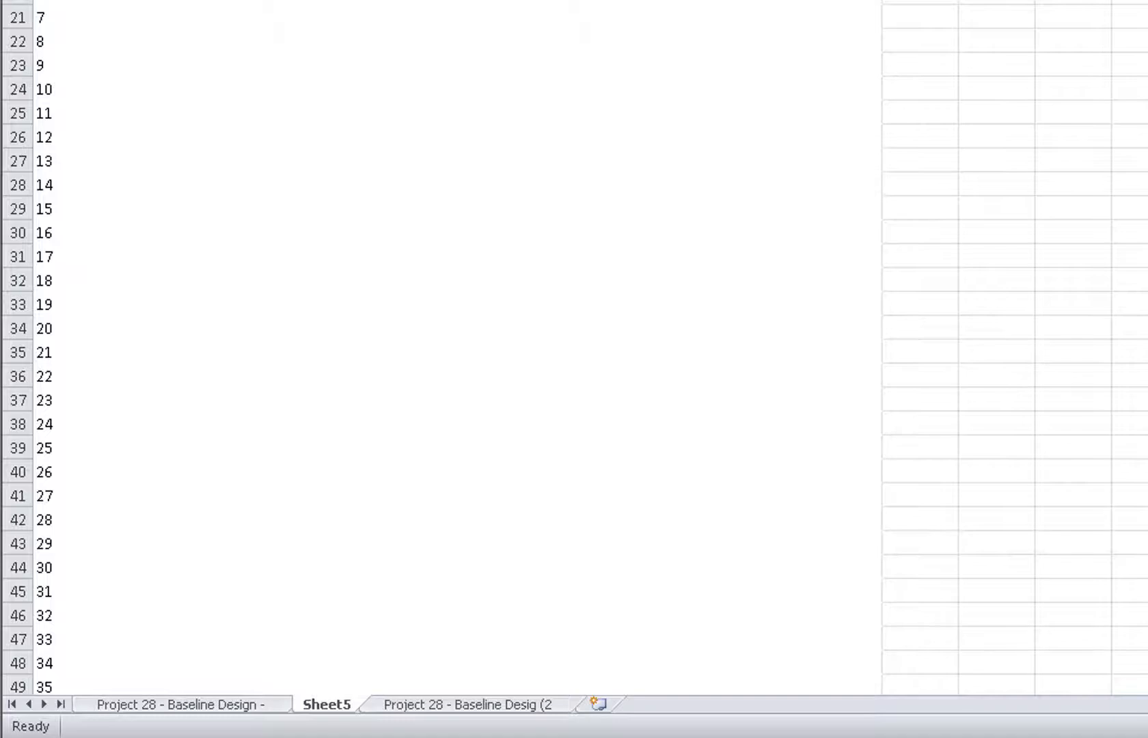
scroll(101, 569, down, 20)
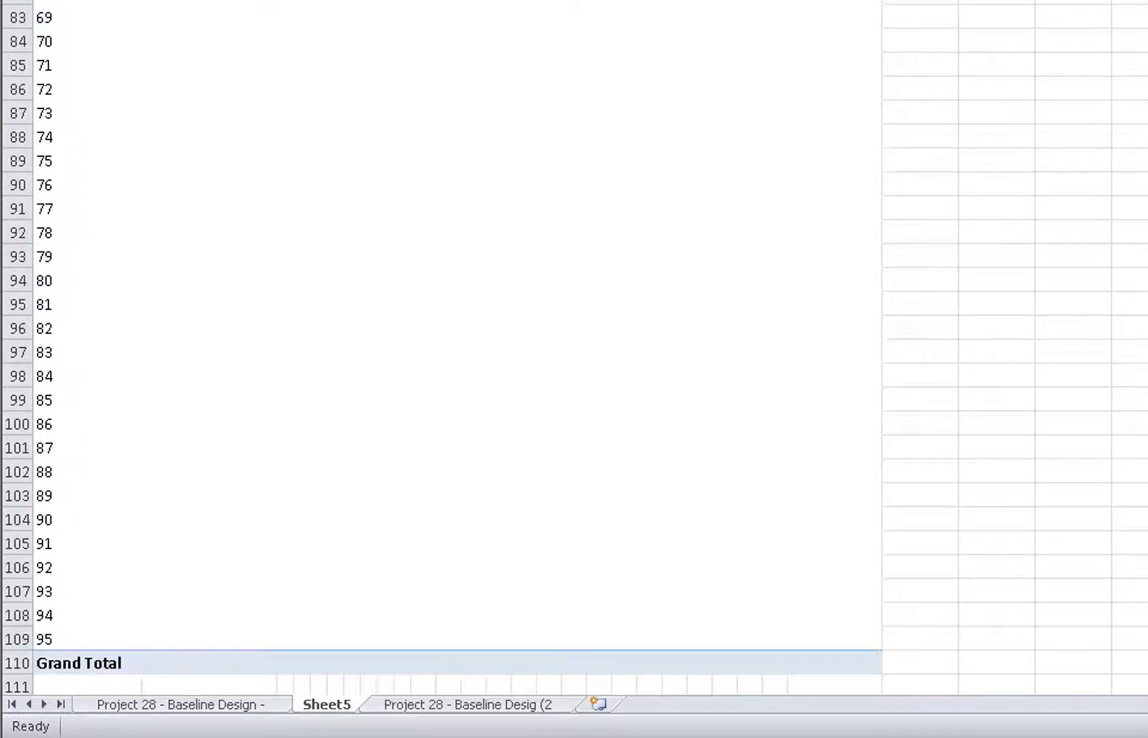
shift+click(69, 643)
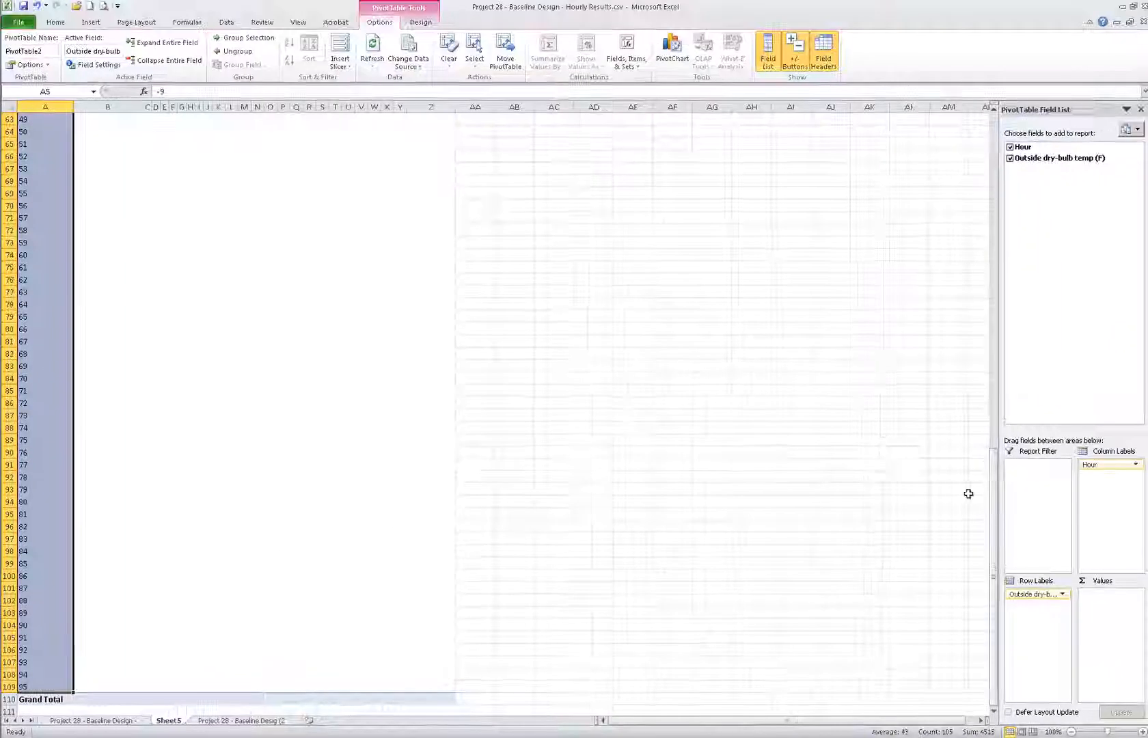
drag(999, 482, 996, 148)
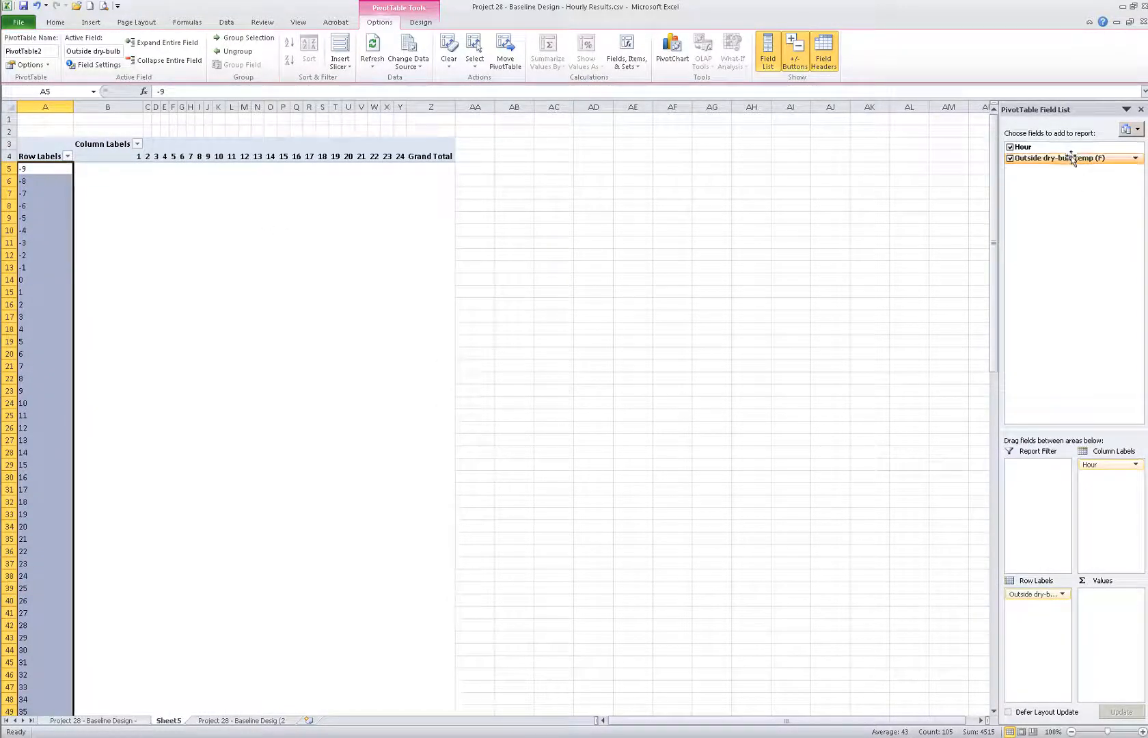
- Add Outside dry-bulb temp (F) to the PivotTable's values, summarize it by Count, and review the table down to the grand total
drag(1073, 159, 1107, 622)
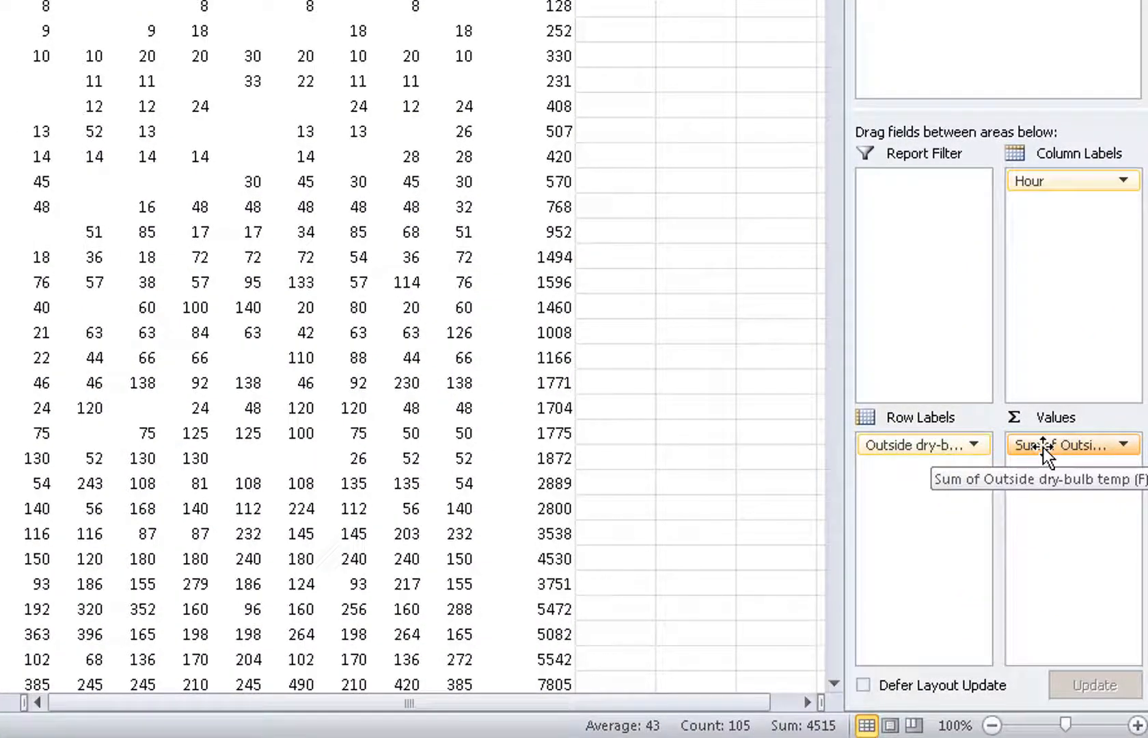
click(1125, 445)
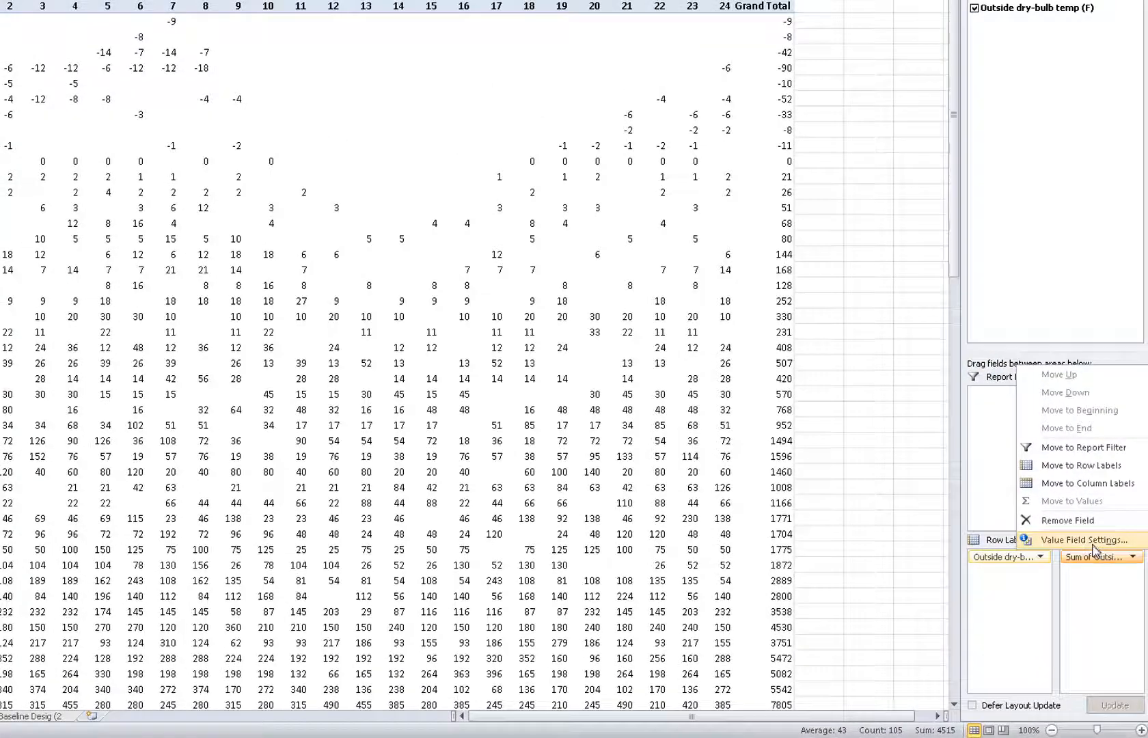
click(1092, 544)
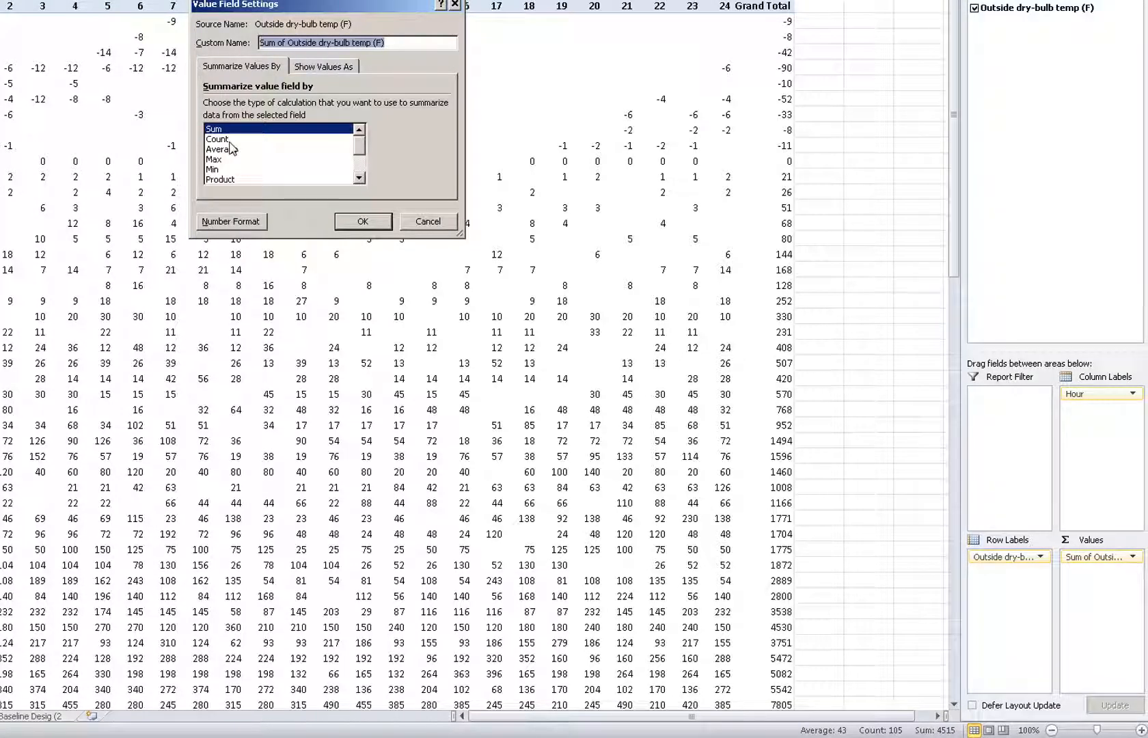
double_click(230, 140)
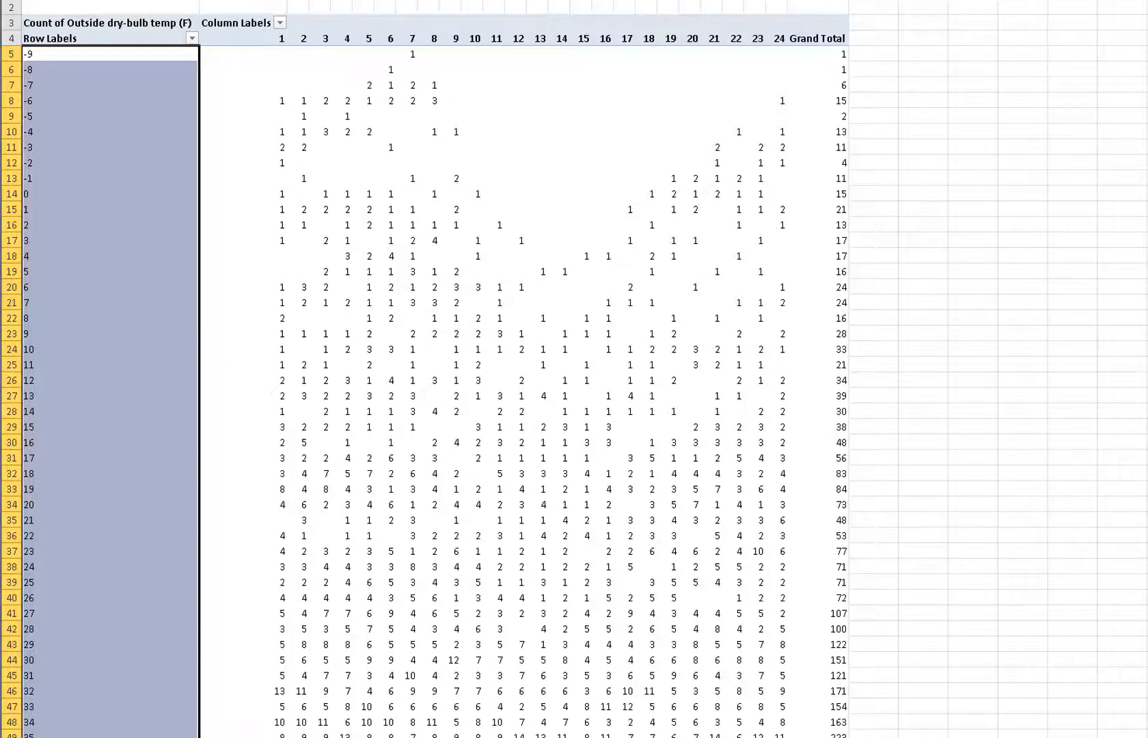
drag(109, 737, 109, 707)
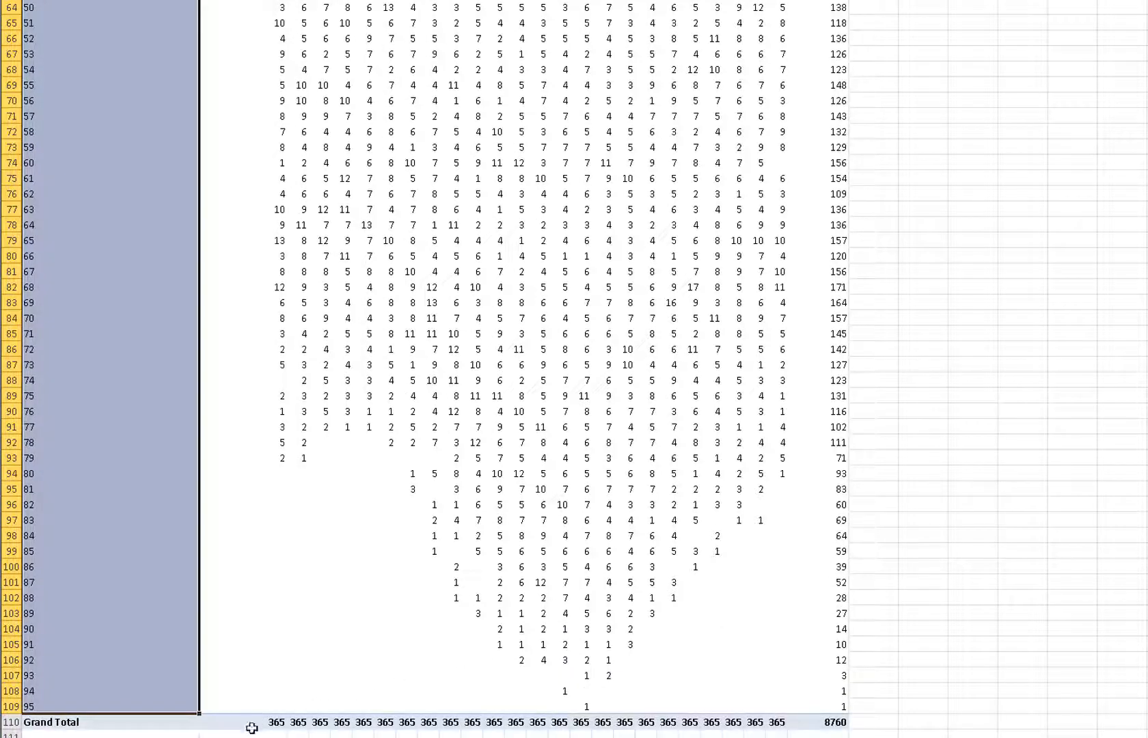